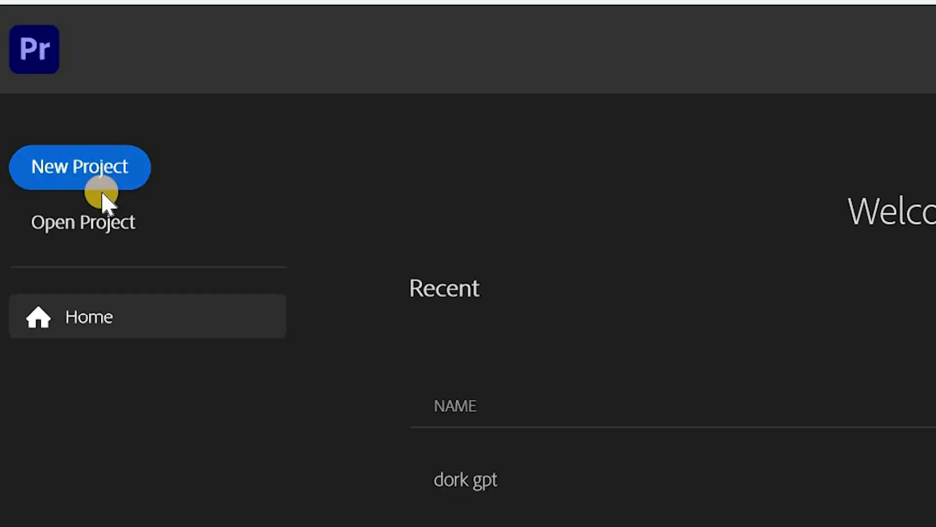
Create a new project named "project" in the default location
click(98, 190)
text(proj)
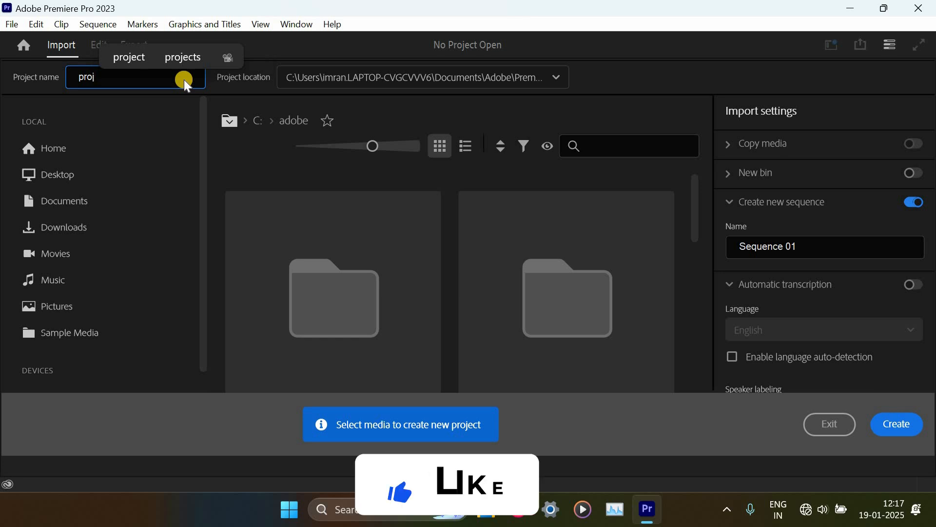
text(ect)
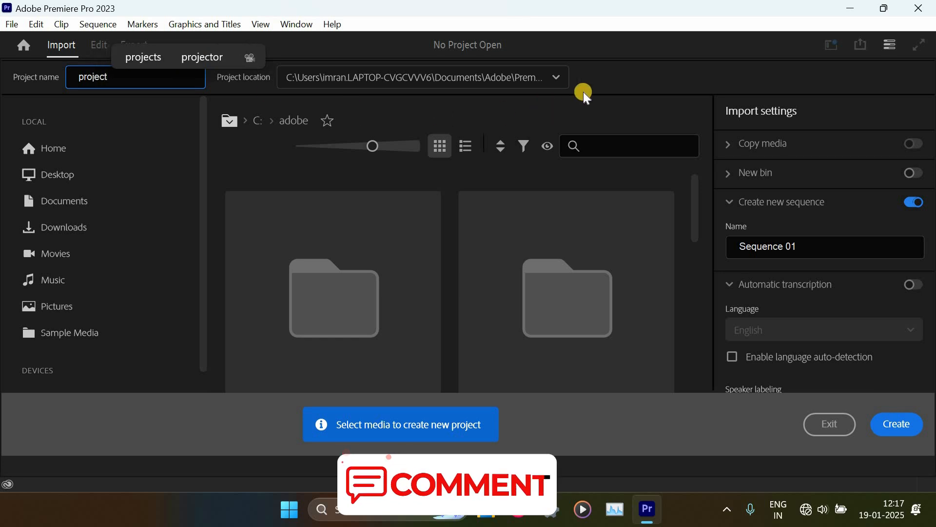
click(634, 92)
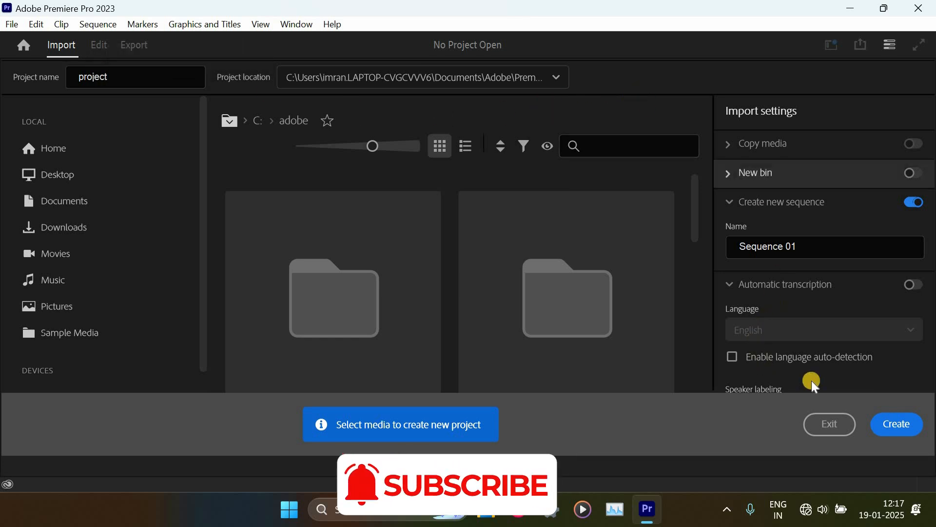
click(892, 427)
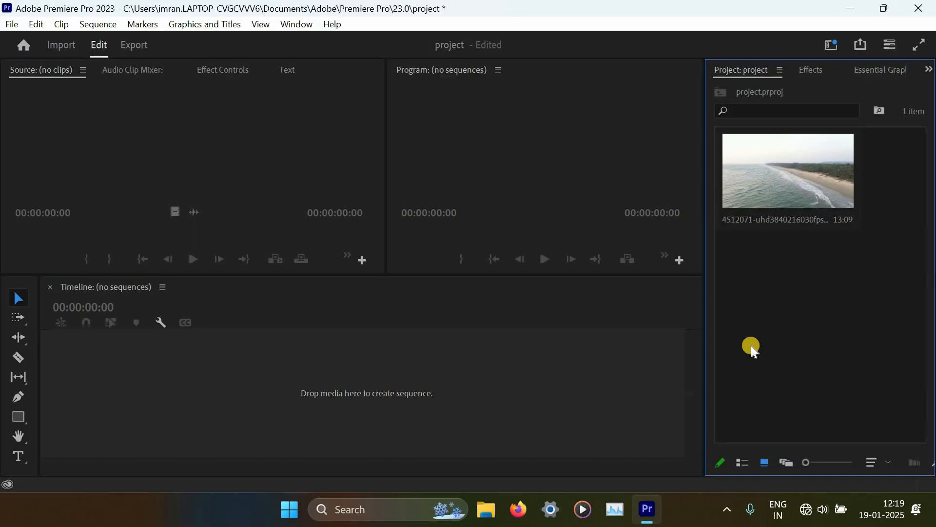
Create a new sequence based on the Digital SLR 1080p presets
key(ctrl+n)
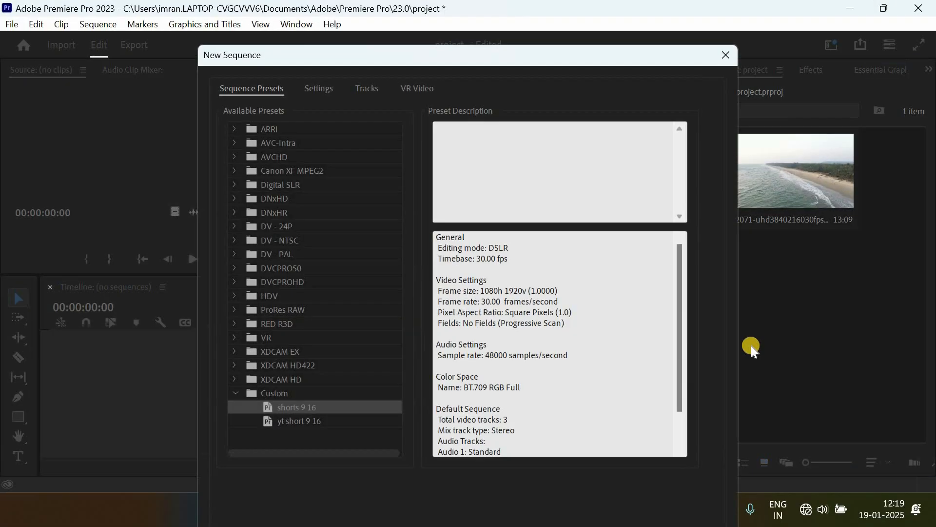
click(236, 184)
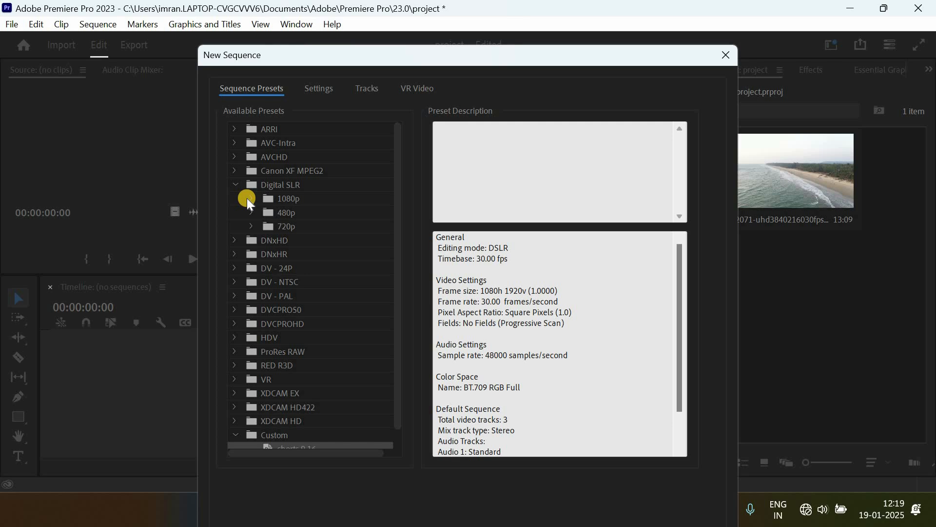
click(251, 199)
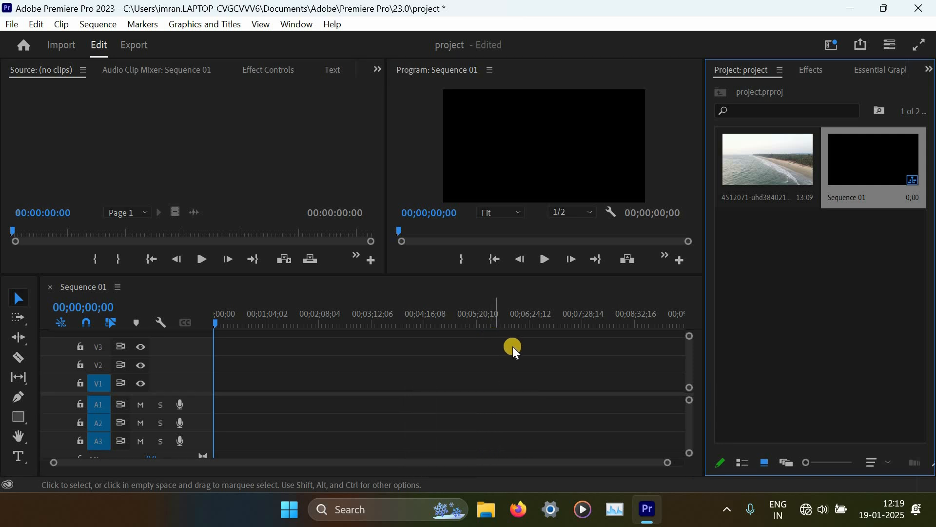
click(543, 366)
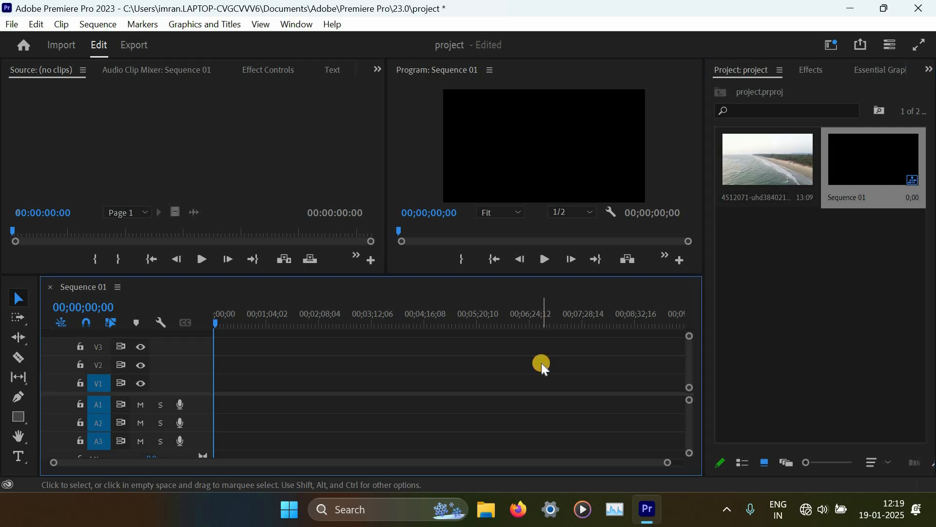
click(787, 291)
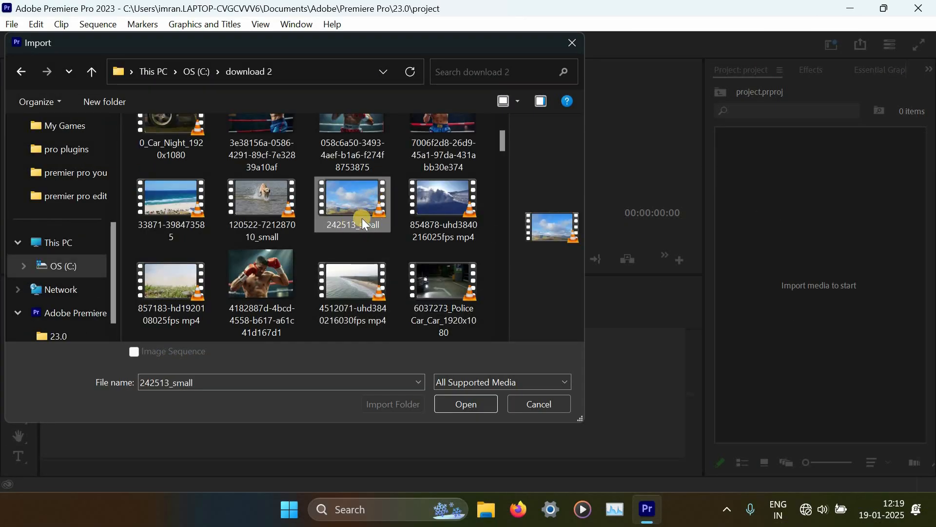
double_click(368, 276)
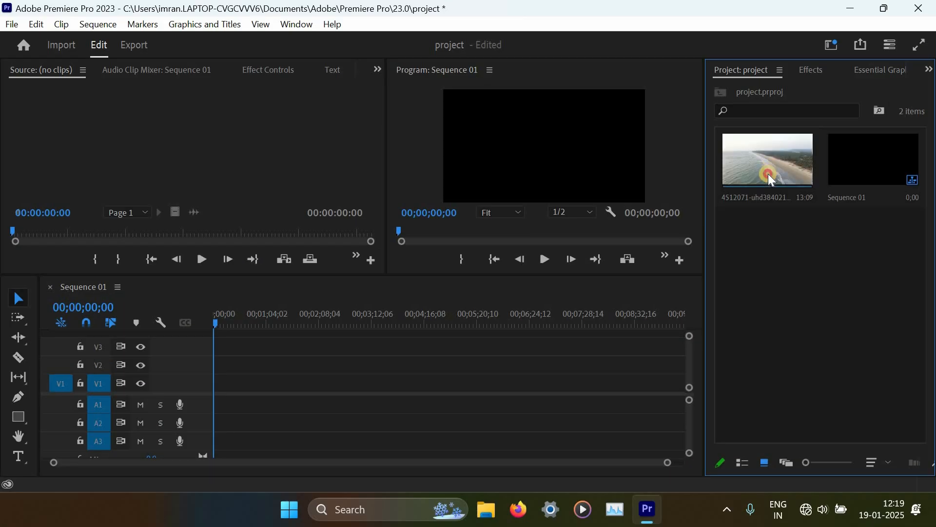
drag(771, 179, 215, 392)
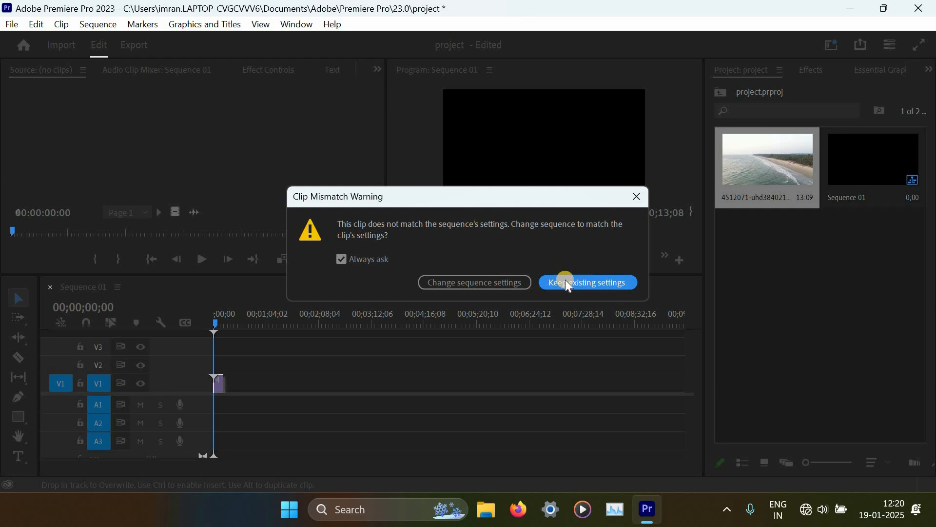
click(597, 282)
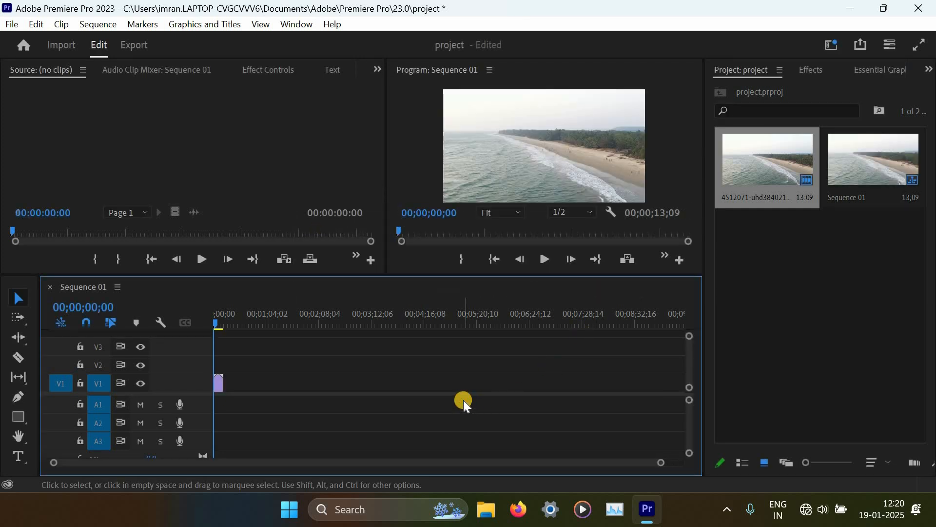
key(equal)
key(equal)
key(equal)
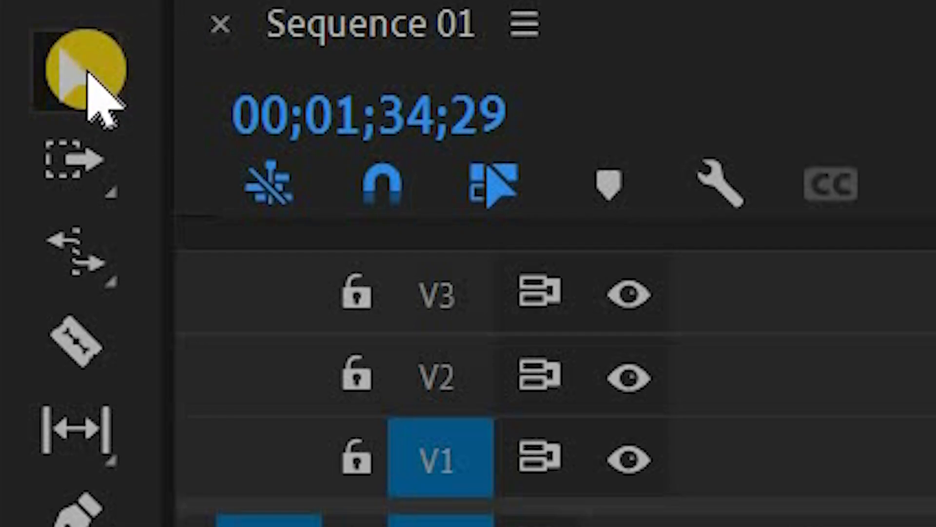
click(21, 299)
click(174, 149)
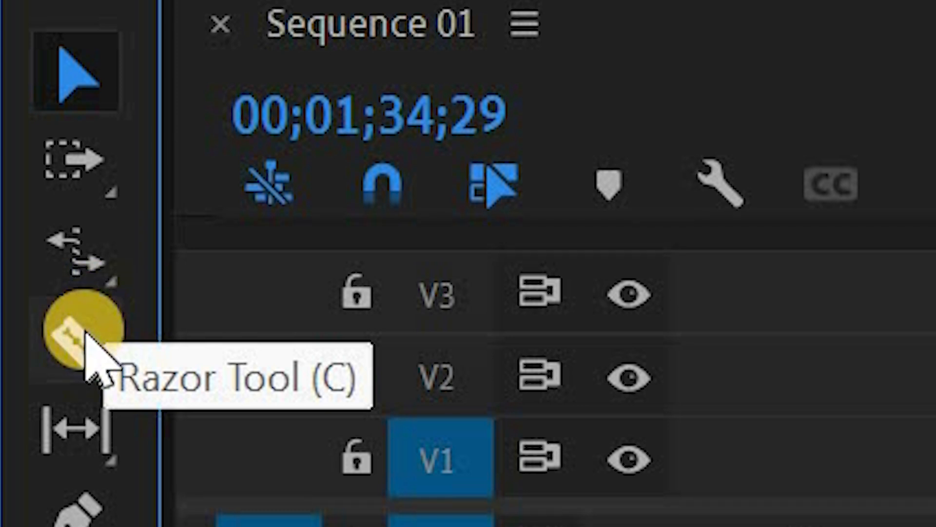
key(c)
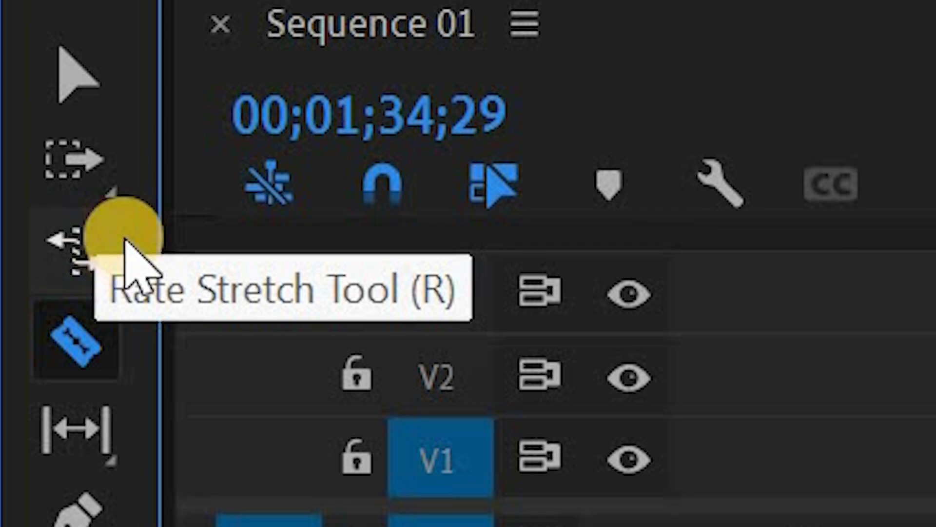
key(v)
click(88, 73)
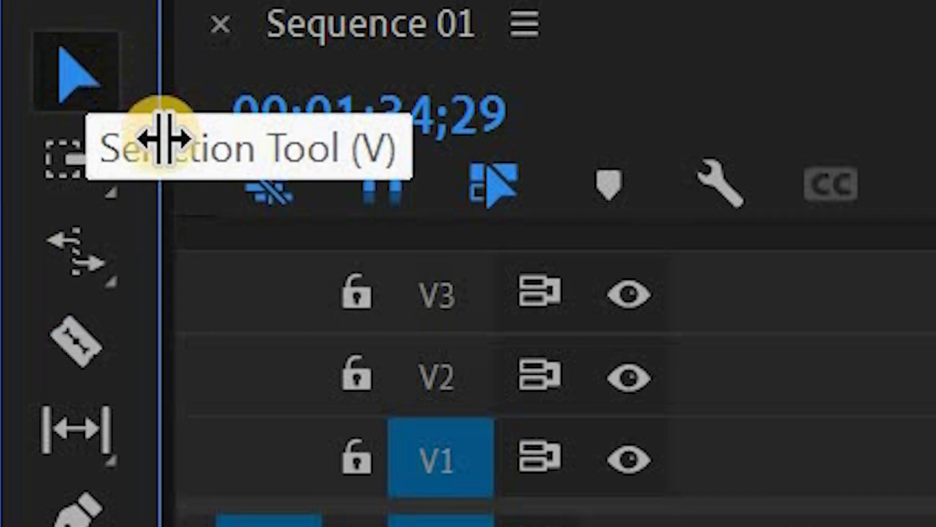
Split the clip on track V1 at 00;00;09;04 with the Razor tool
click(455, 316)
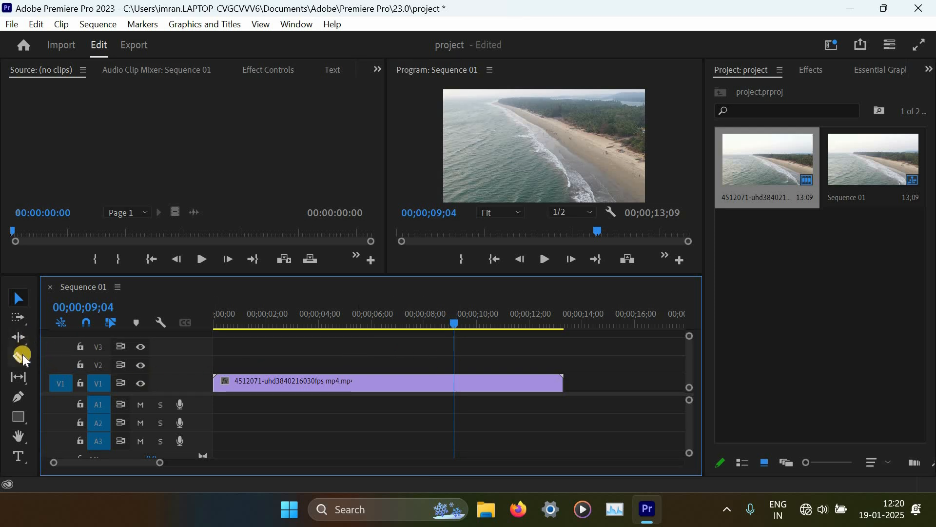
click(22, 356)
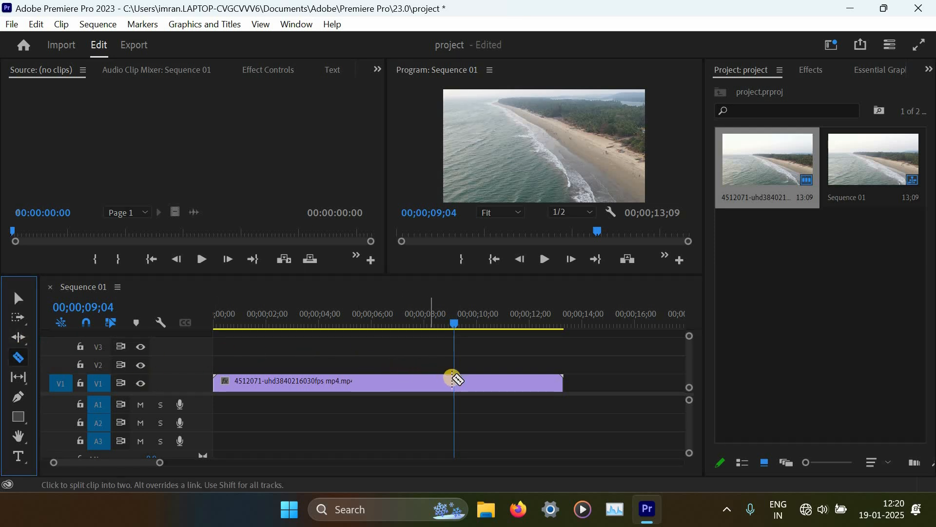
click(456, 382)
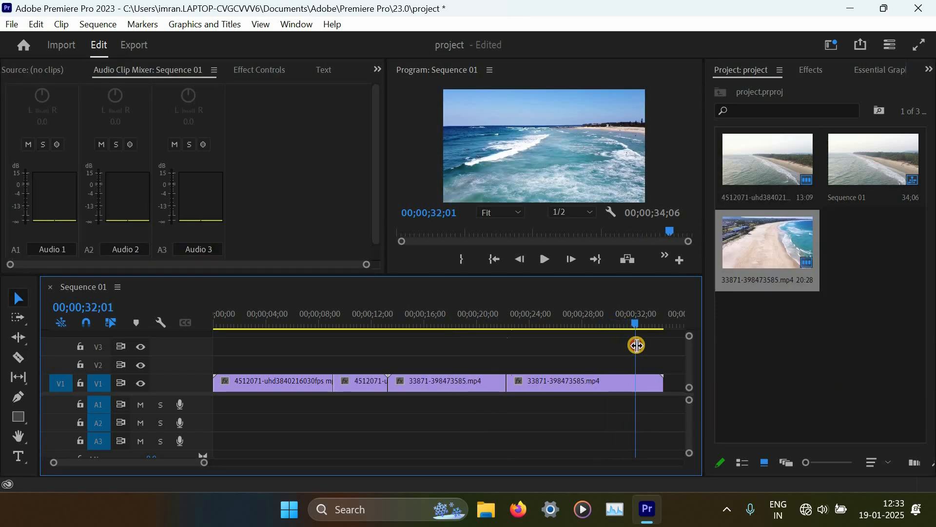
Import the "Beache Breaker 4 - QuickSounds.com" music file and place it at the start of audio track A1
drag(637, 345, 641, 345)
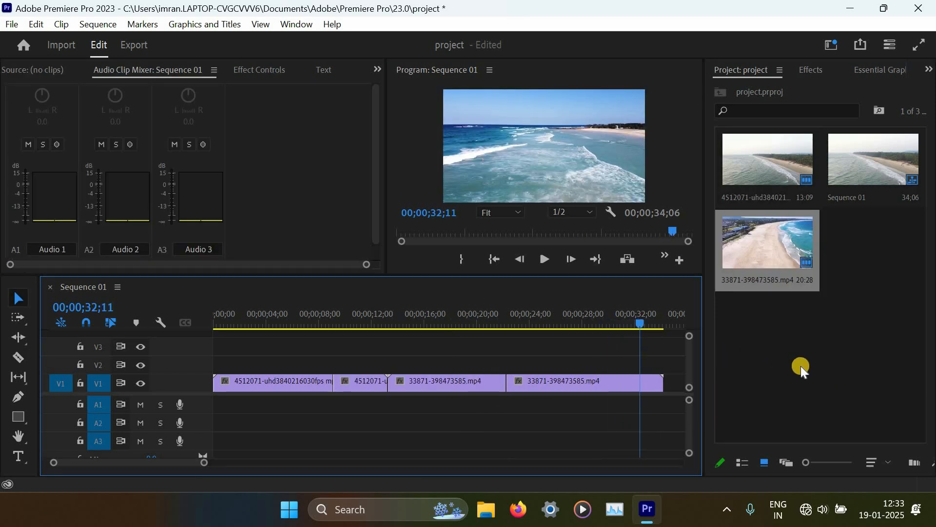
double_click(801, 366)
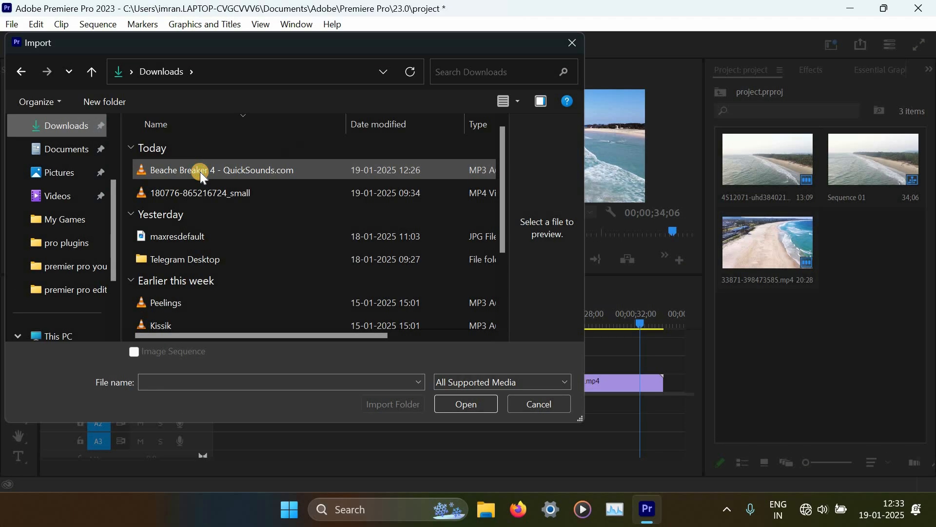
double_click(201, 173)
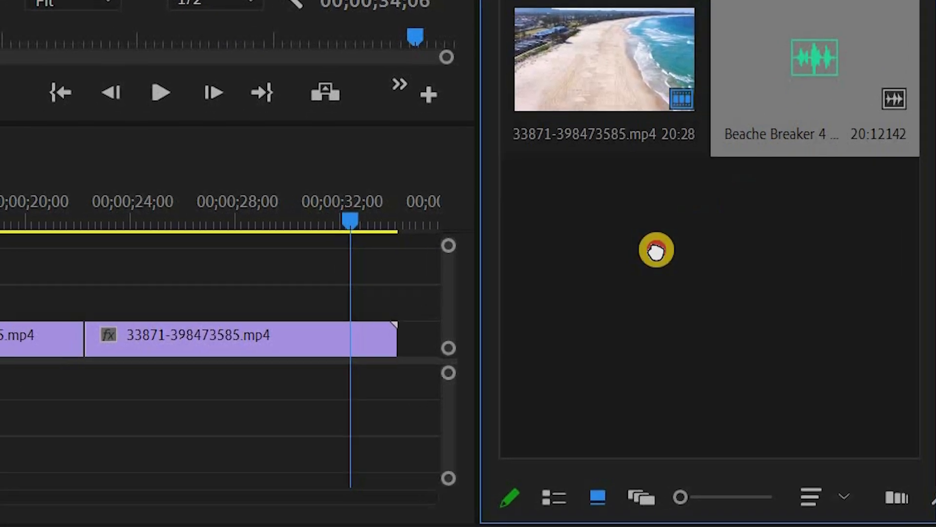
drag(656, 250, 0, 384)
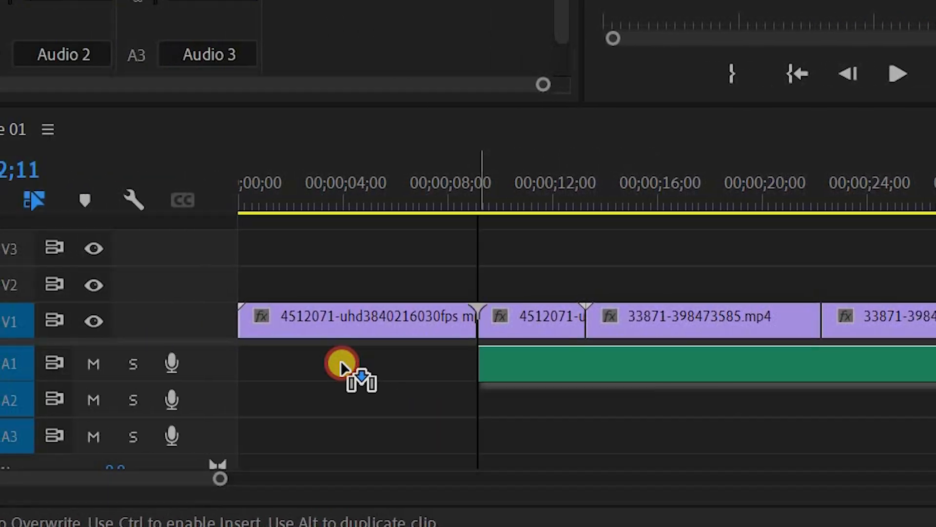
drag(341, 361, 244, 359)
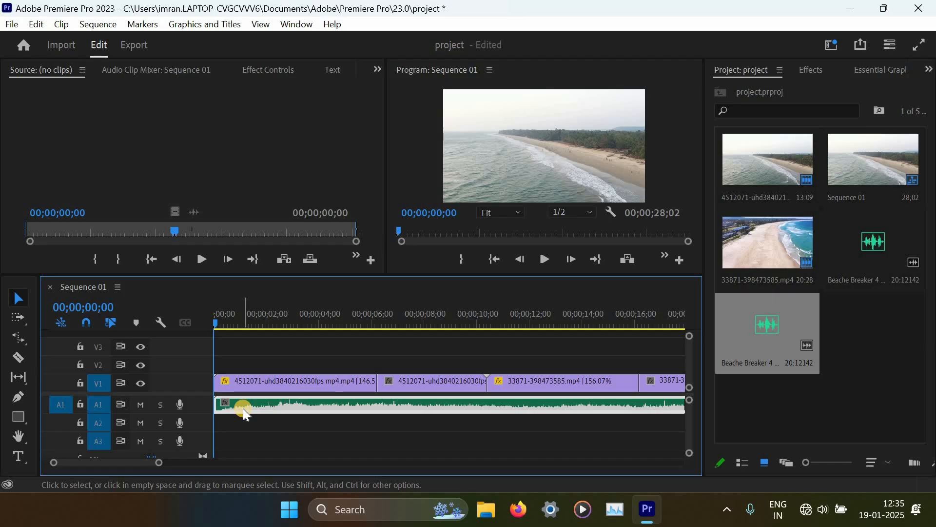
Play the sequence and lower the Audio 1 level to -9.3 dB in the Audio Clip Mixer
key(space)
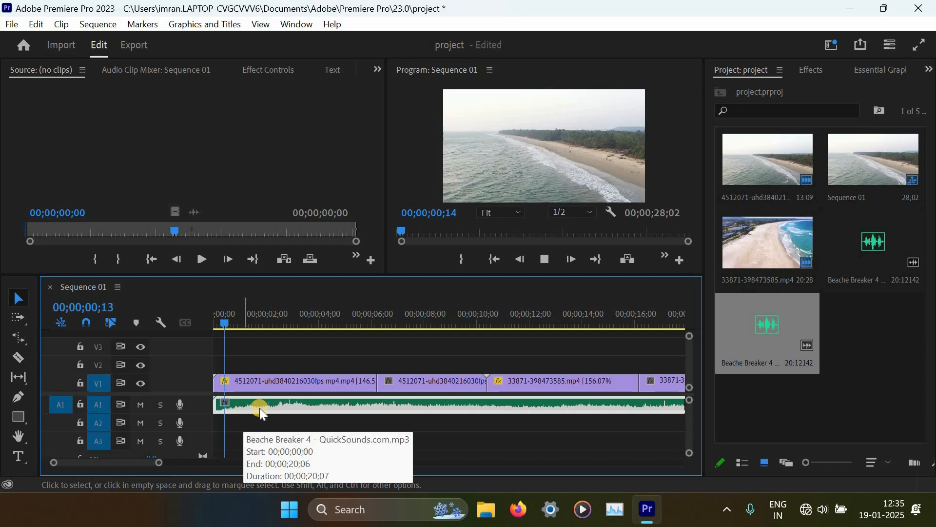
click(298, 27)
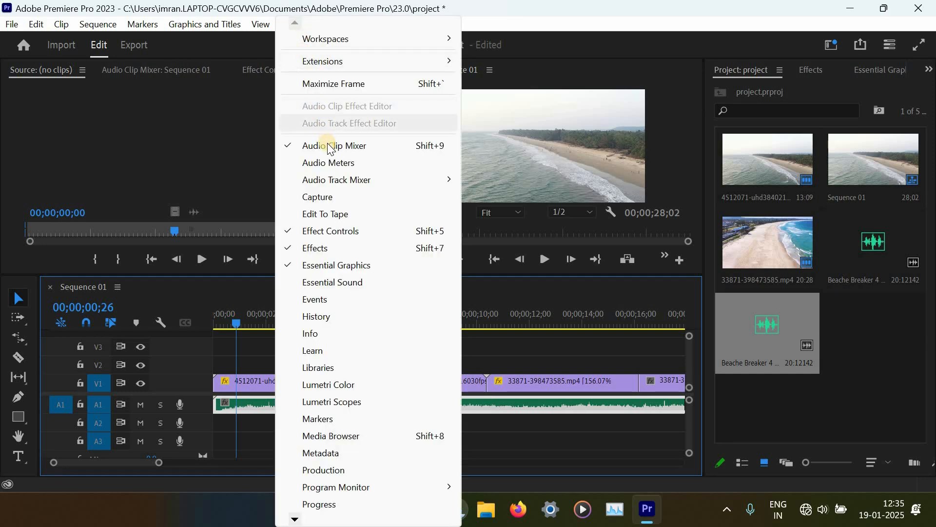
click(330, 146)
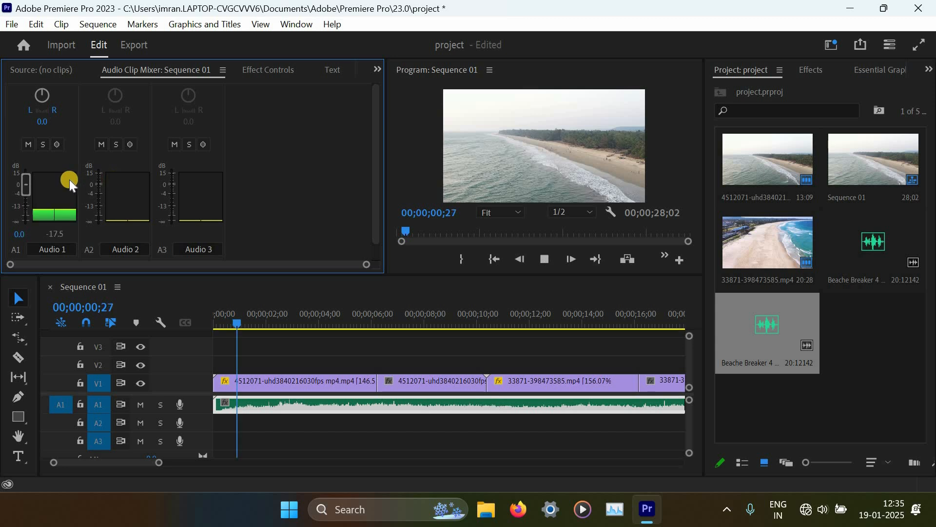
key(shift+9)
key(space)
drag(28, 186, 27, 201)
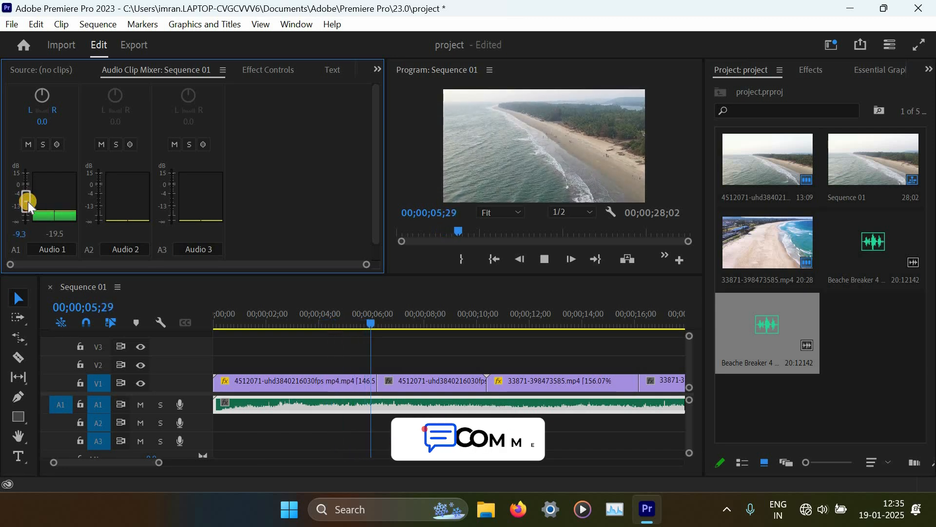
Stop playback and play the sequence again from its start to check the music level
click(267, 360)
key(space)
key(Home)
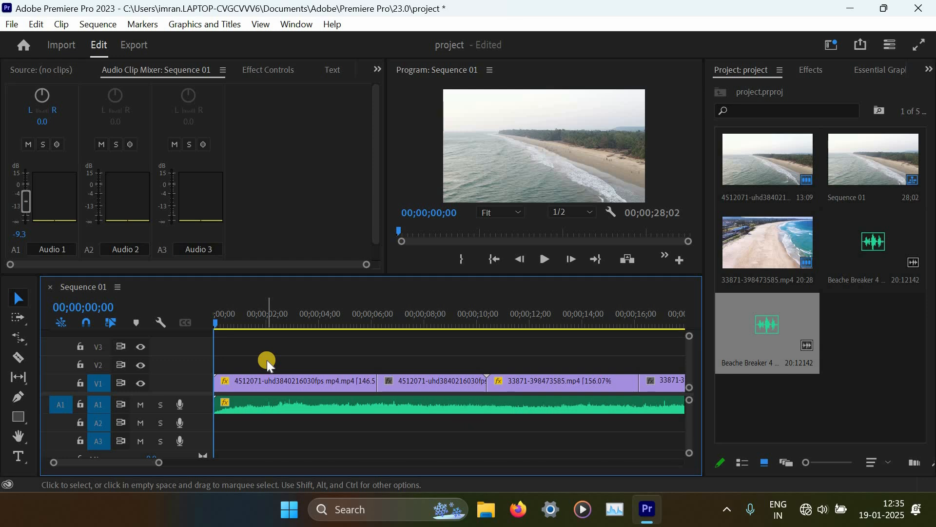
key(space)
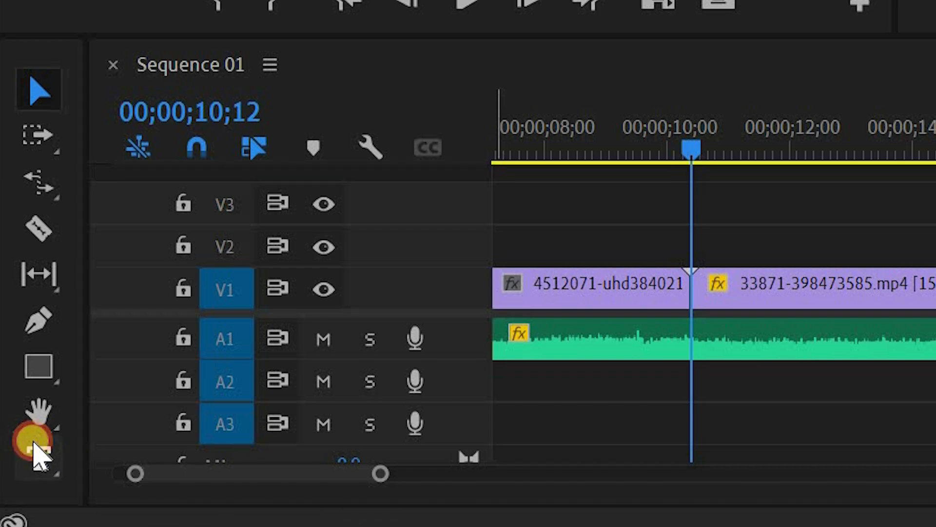
Add a text title reading "Beach" in the sky area of the frame at 00;00;12;25 using the Type tool
click(35, 446)
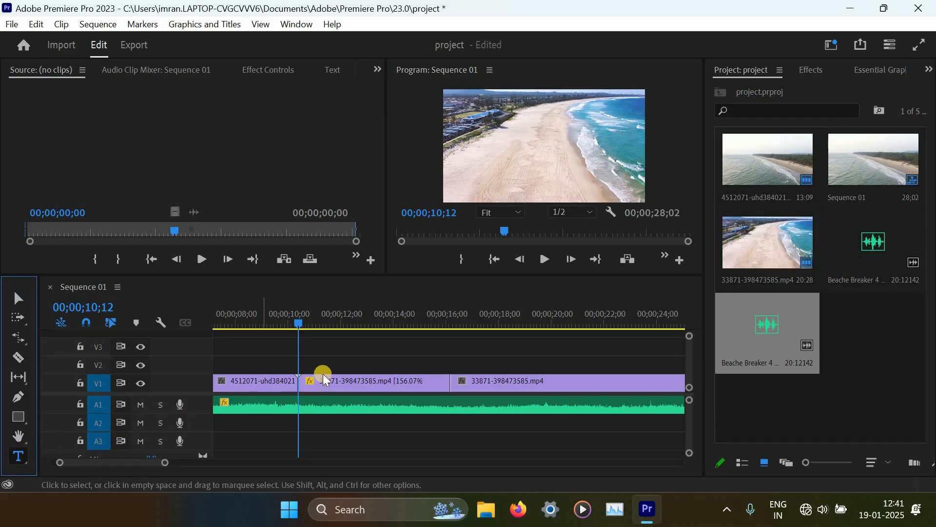
drag(299, 324, 364, 324)
click(505, 112)
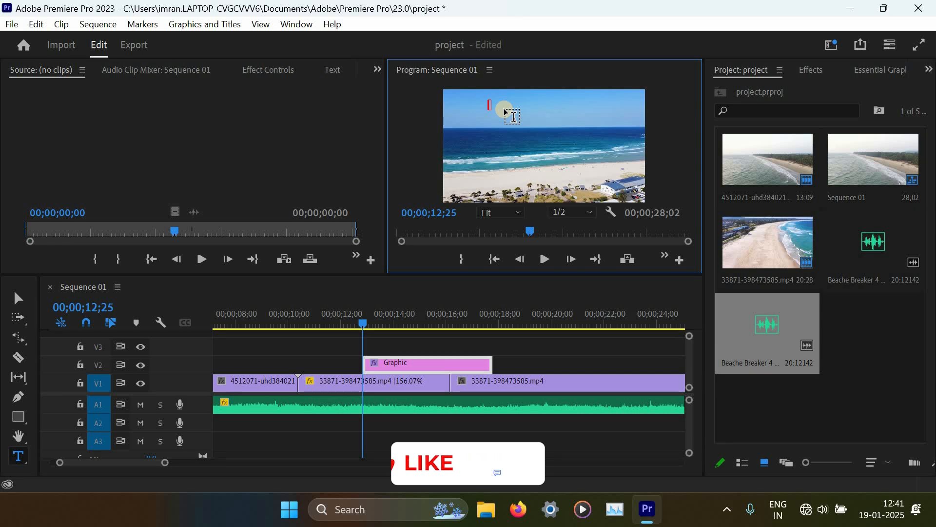
text(Beach)
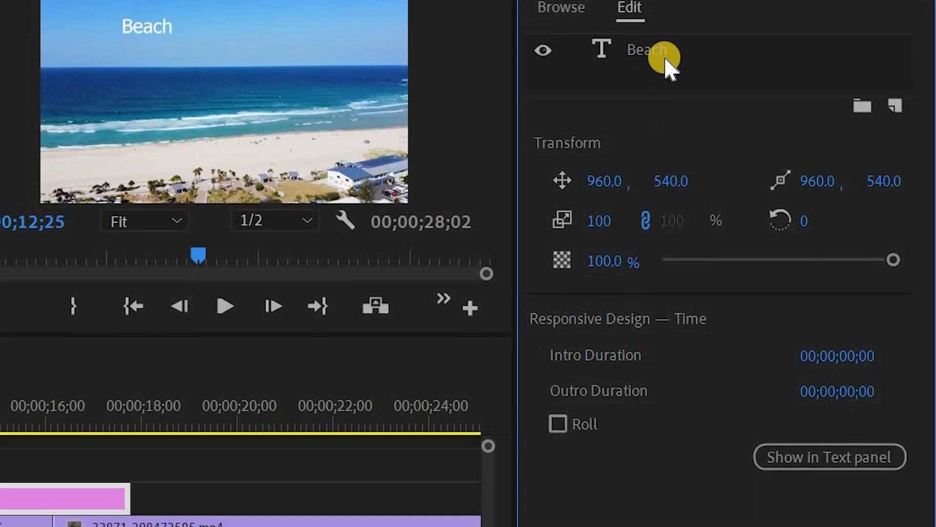
Set the "Beach" title's font to Futura Maxi CG Bold and shift the title horizontally to about the middle of the frame
click(663, 105)
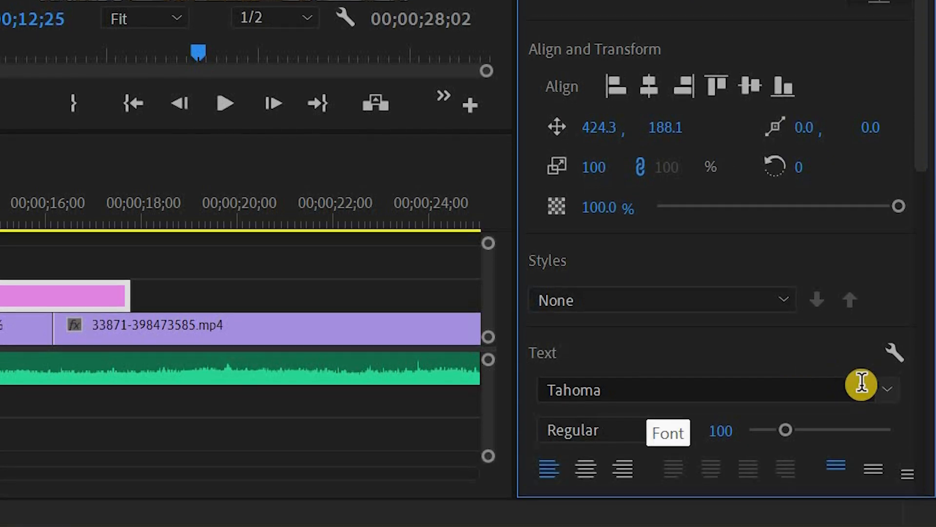
click(838, 439)
key(BackSpace)
text(fu)
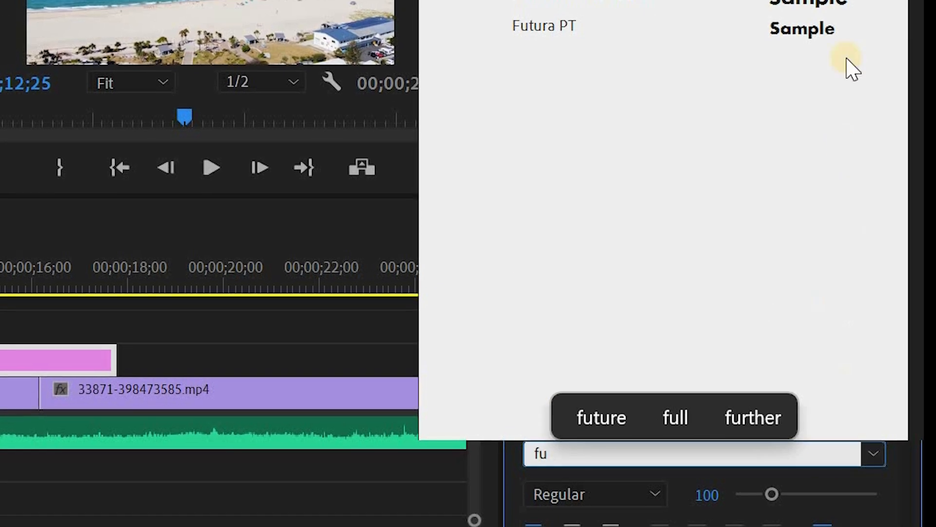
click(822, 17)
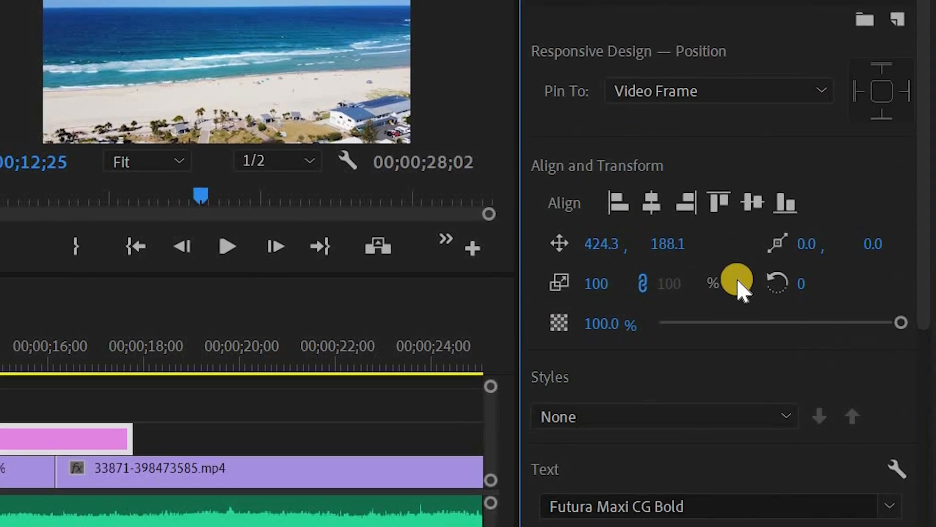
click(583, 259)
drag(630, 248, 768, 232)
Enable a stroke on the "Beach" title and make its colour near-black
scroll(740, 373, down, 8)
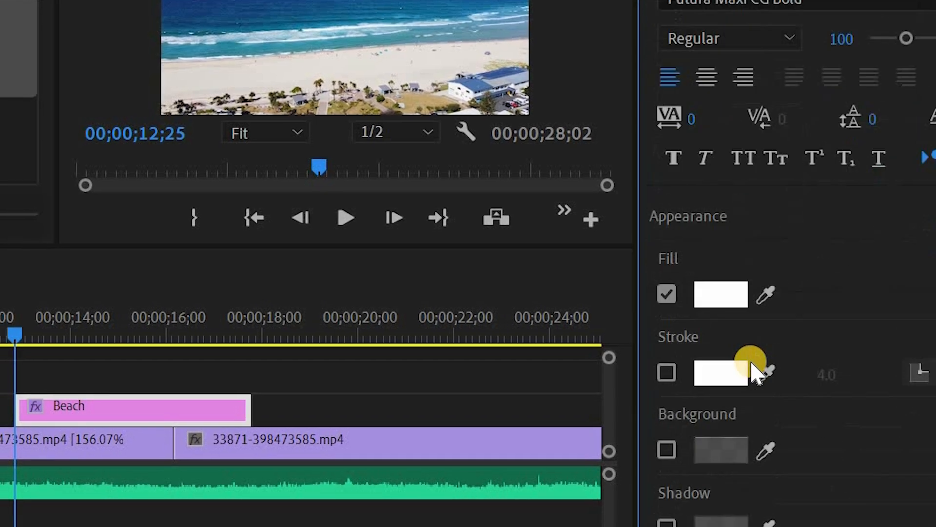
scroll(753, 372, down, 4)
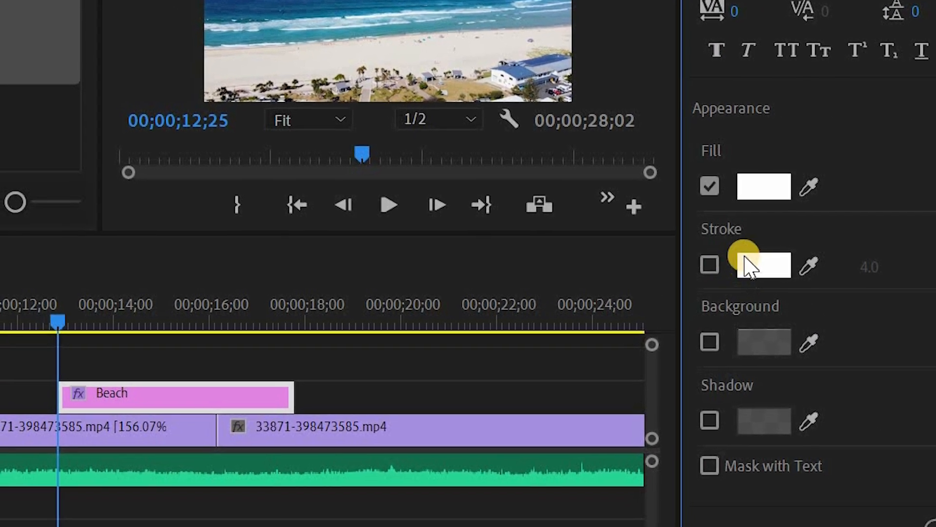
click(709, 265)
click(754, 266)
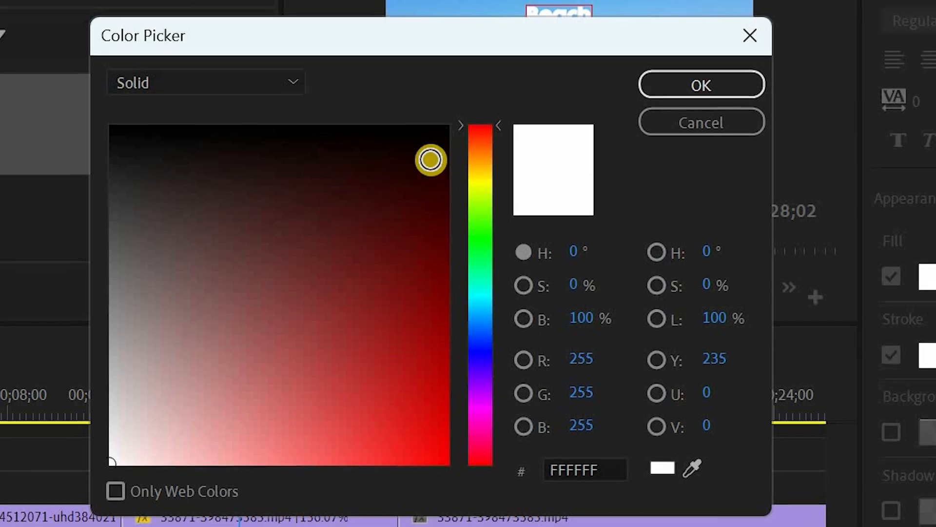
click(430, 127)
click(656, 78)
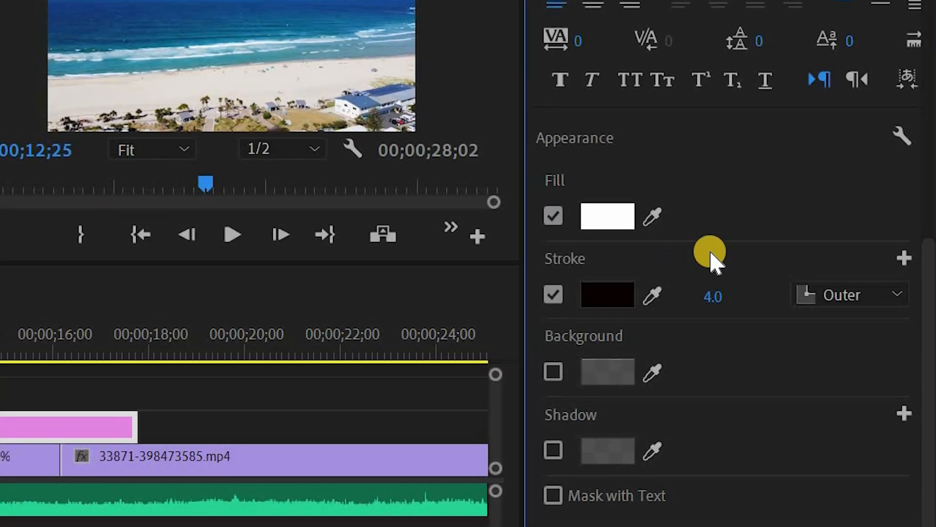
Try a stroke width of 1.0 on the "Beach" title and settle on 2.0
click(744, 287)
text(1)
key(Return)
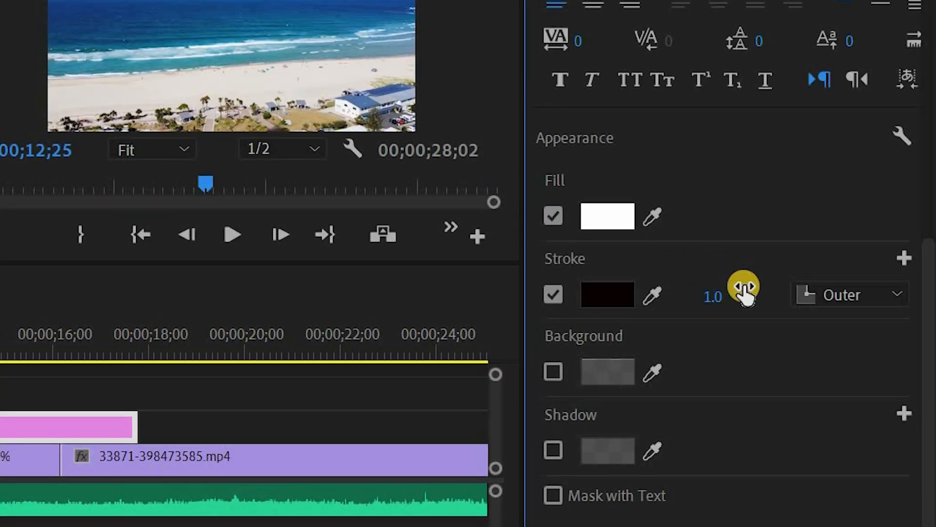
click(737, 291)
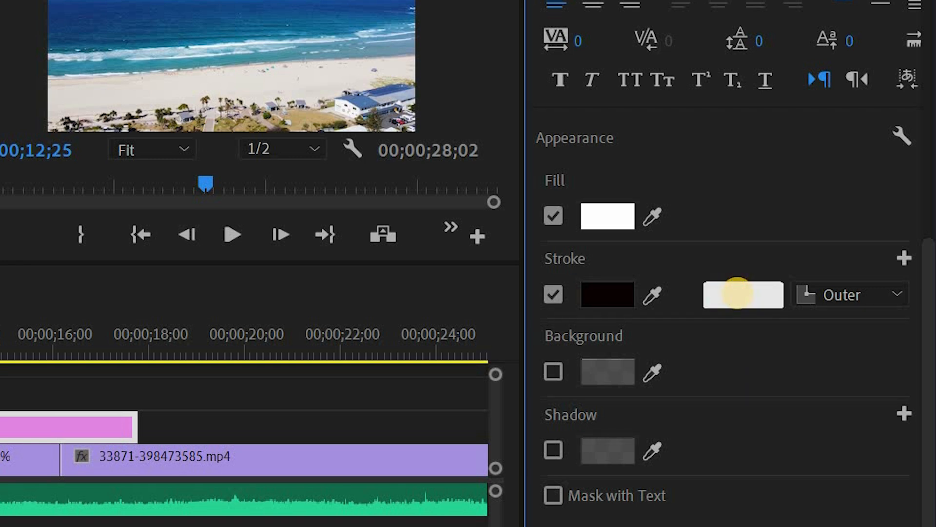
text(2)
click(729, 226)
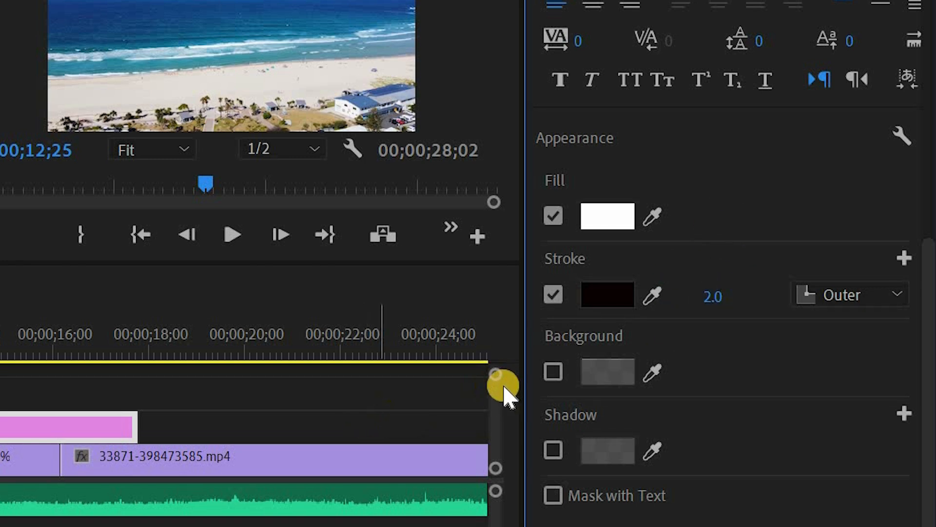
Apply the Page Turn video transition from the Page Peel group to the cut between the two 33871-398473585.mp4 clips on V1
click(298, 24)
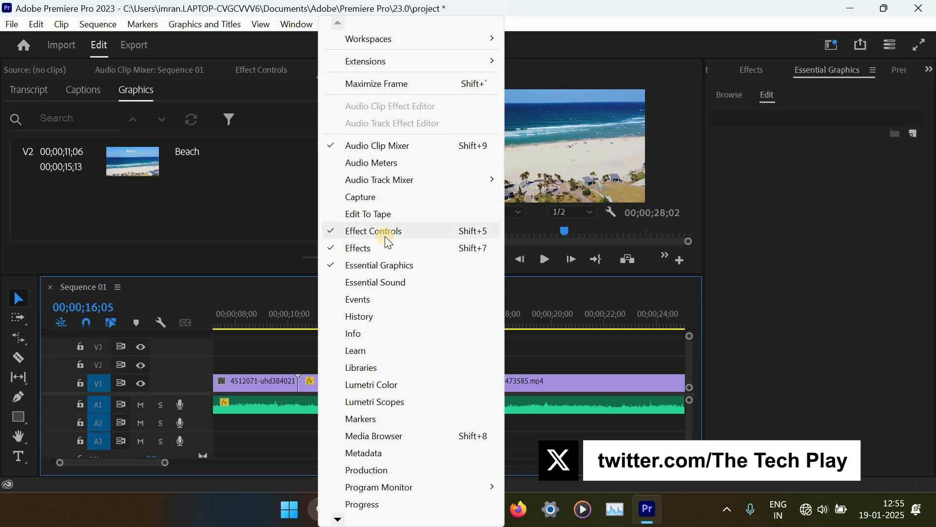
click(388, 247)
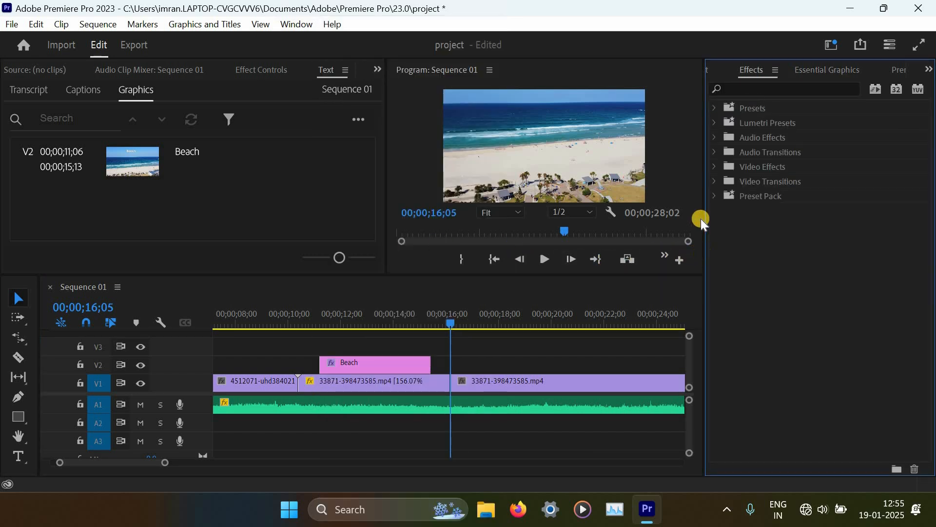
click(716, 179)
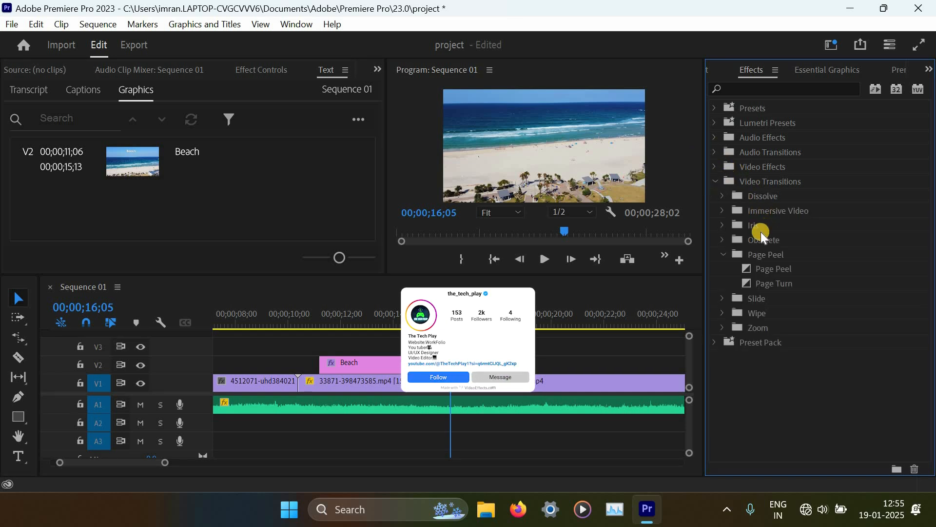
click(723, 254)
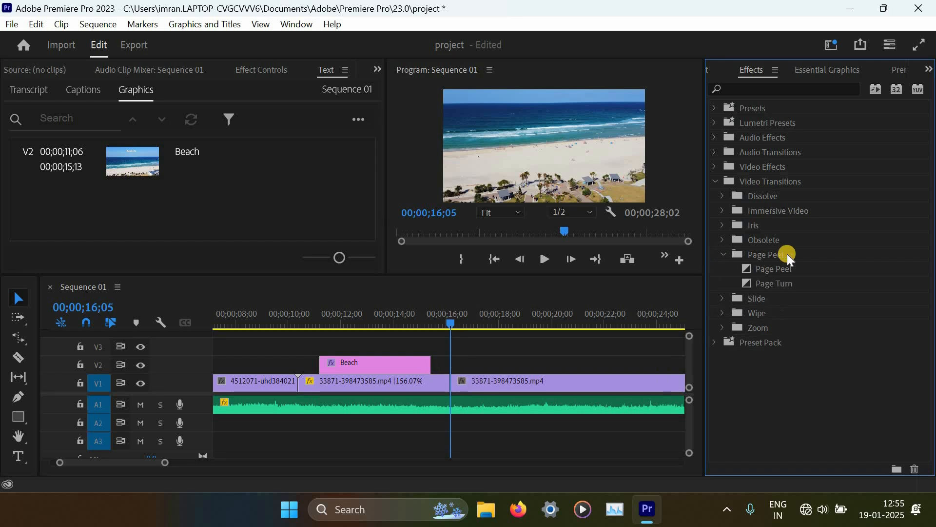
click(773, 280)
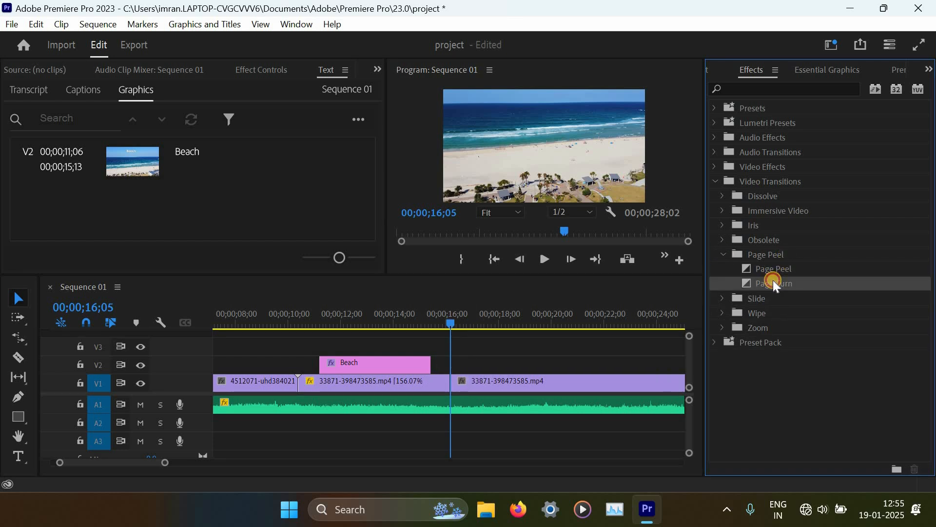
drag(774, 280, 452, 384)
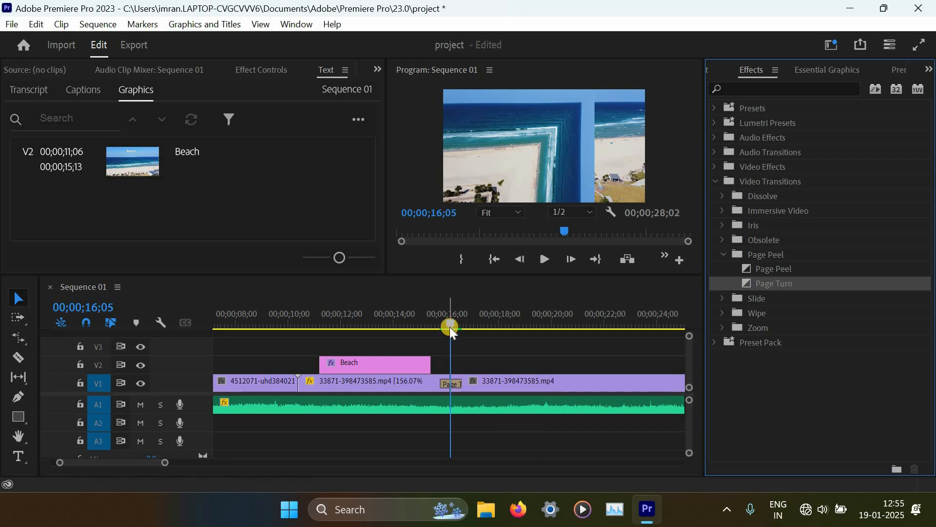
Mark an in point at 00;00;15;23 and an out point at 00;00;16;18 around the Page Turn transition and play that range
drag(450, 324, 440, 325)
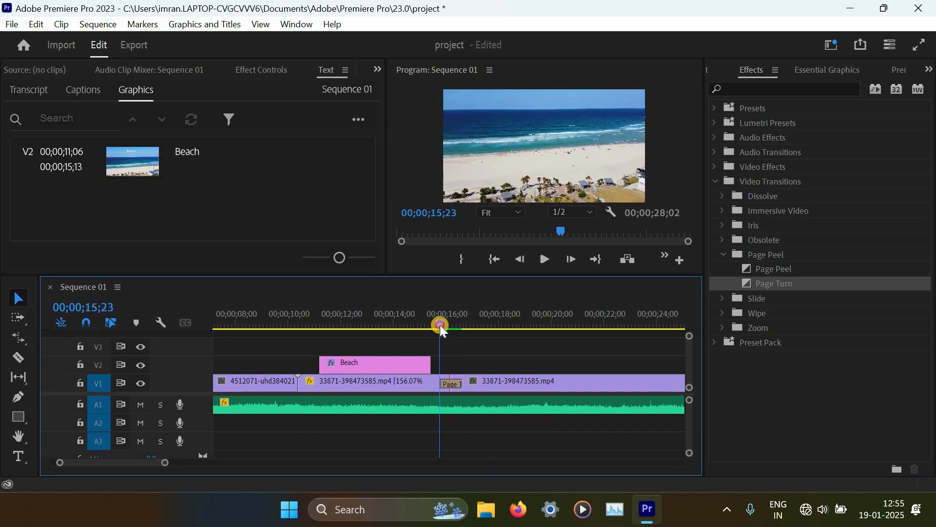
key(i)
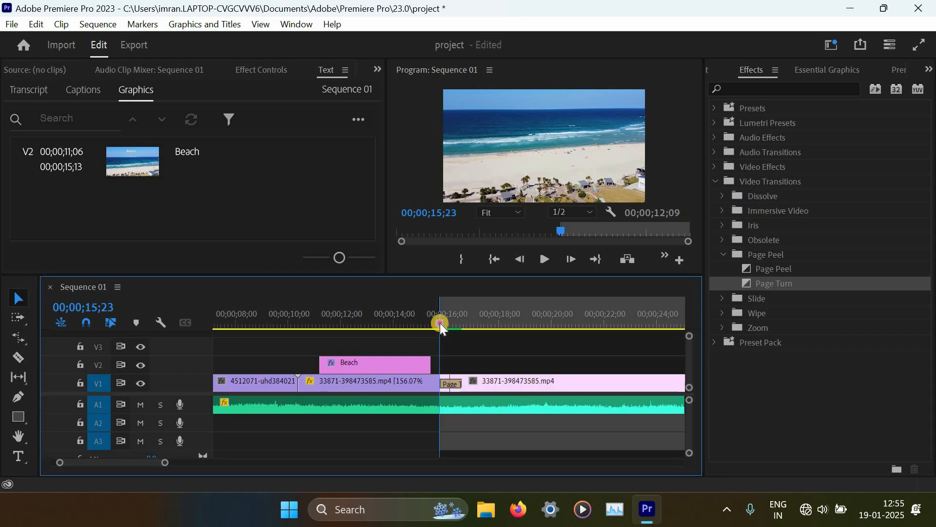
drag(452, 323, 463, 329)
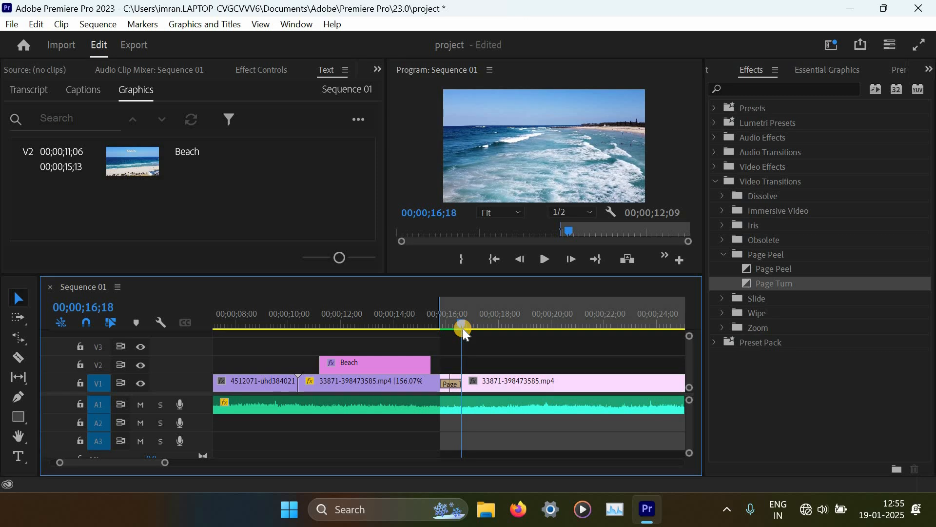
key(o)
key(ctrl+shift+space)
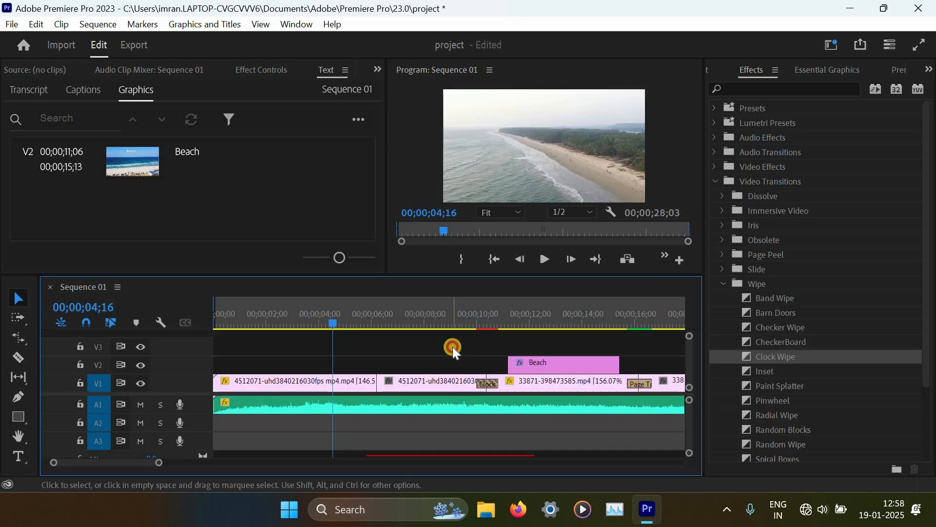
Open the export settings for Sequence 01, choose the Match Source - Adaptive High Bitrate preset and review the output summary
click(139, 45)
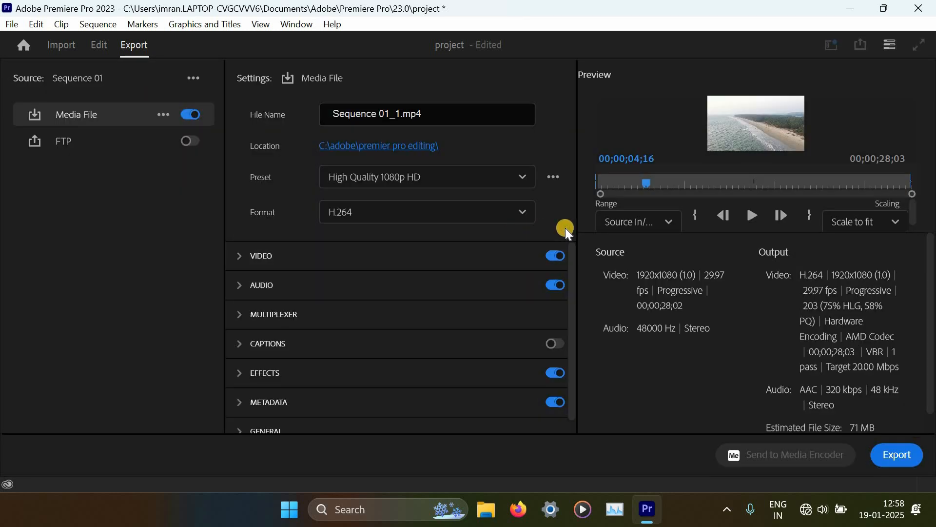
click(523, 180)
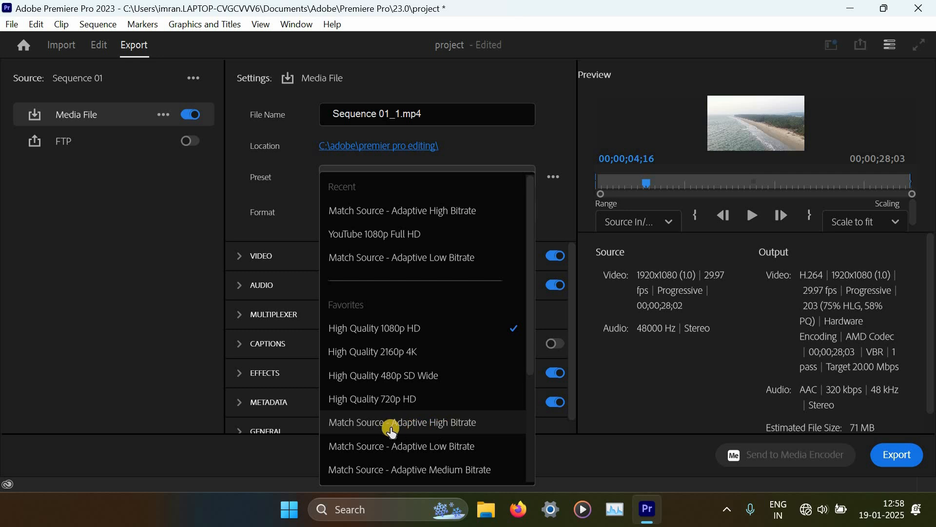
click(424, 423)
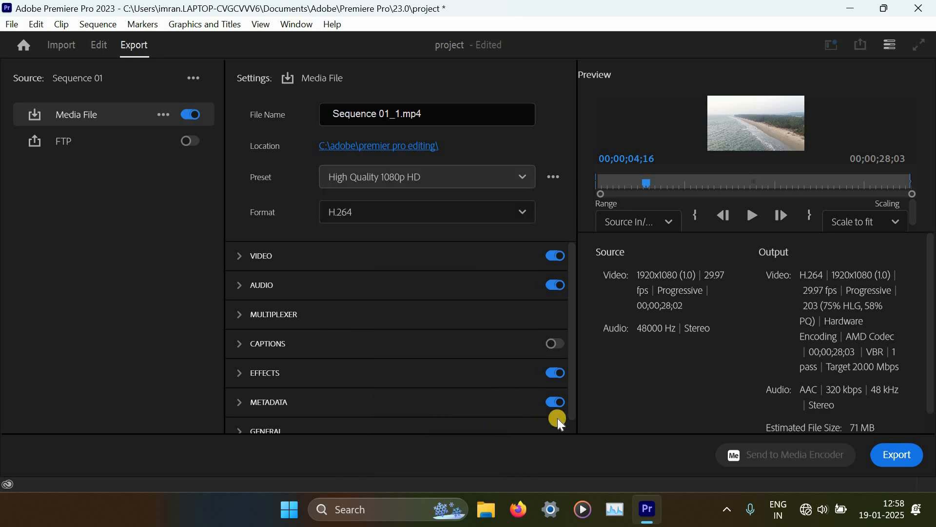
scroll(613, 401, down, 1)
scroll(613, 400, up, 1)
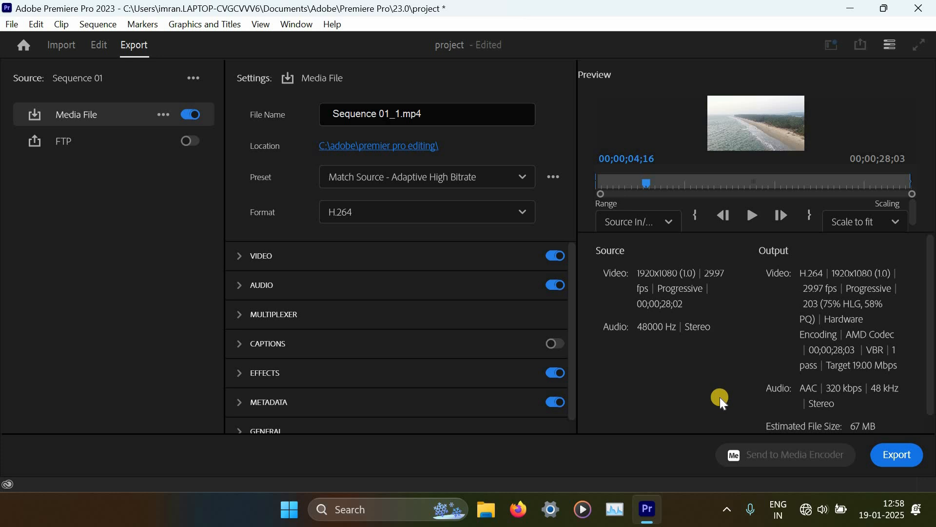
scroll(721, 398, down, 1)
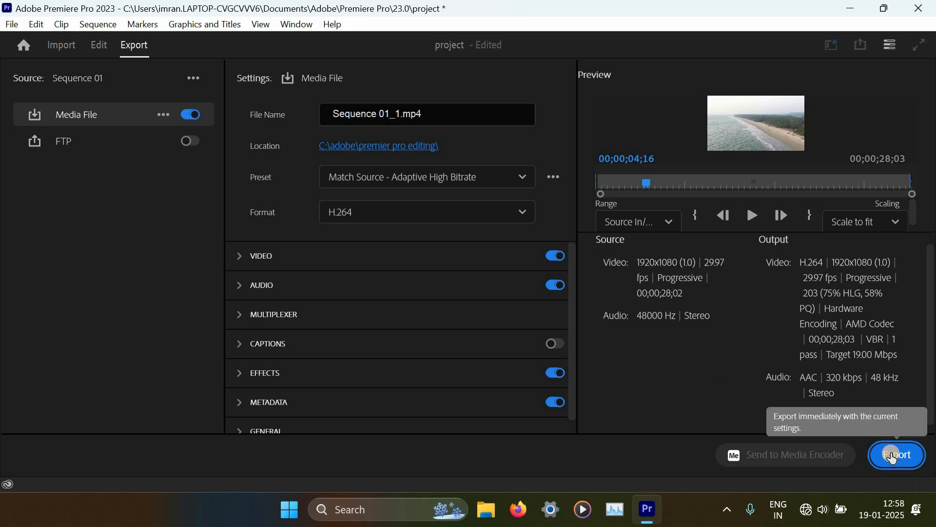